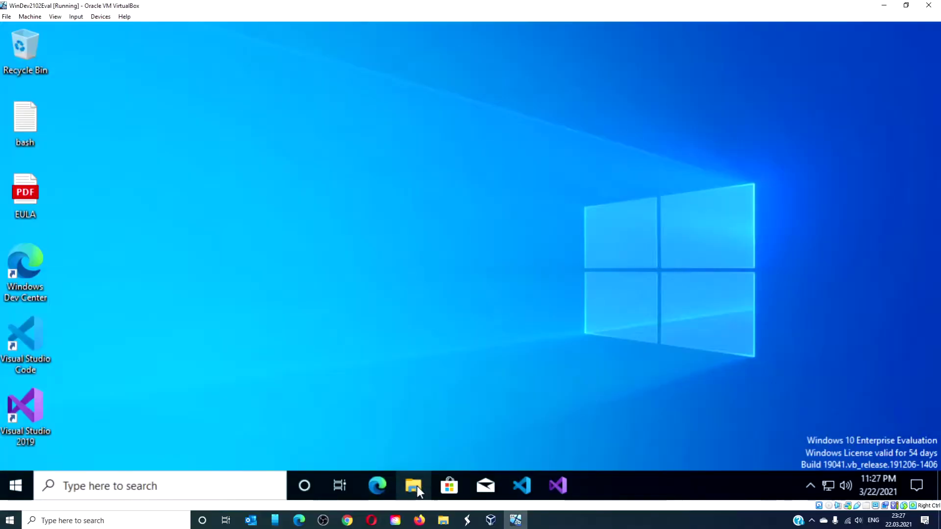
left_click(416, 487)
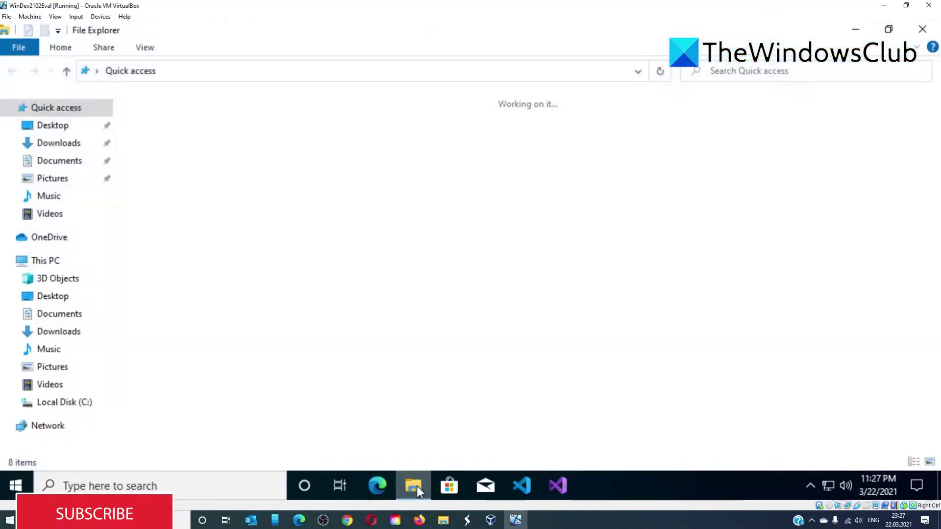
left_click(149, 50)
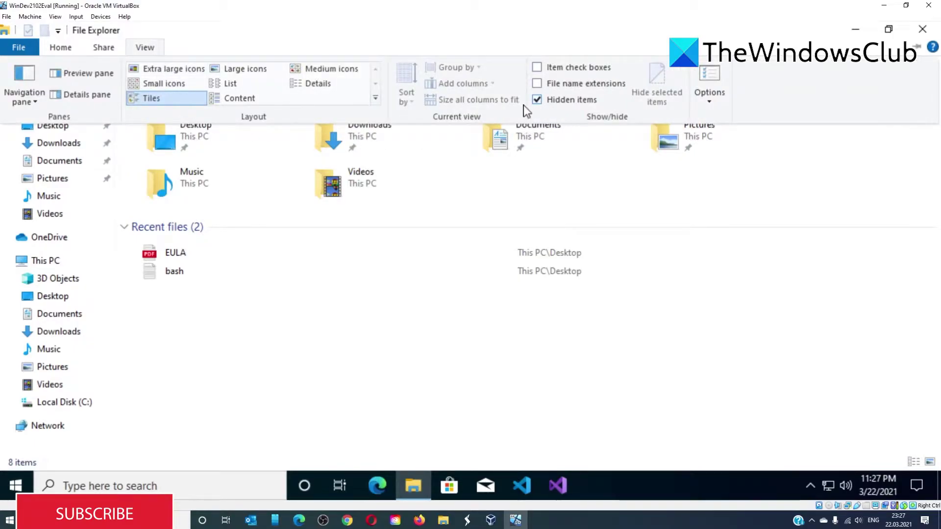
left_click(61, 51)
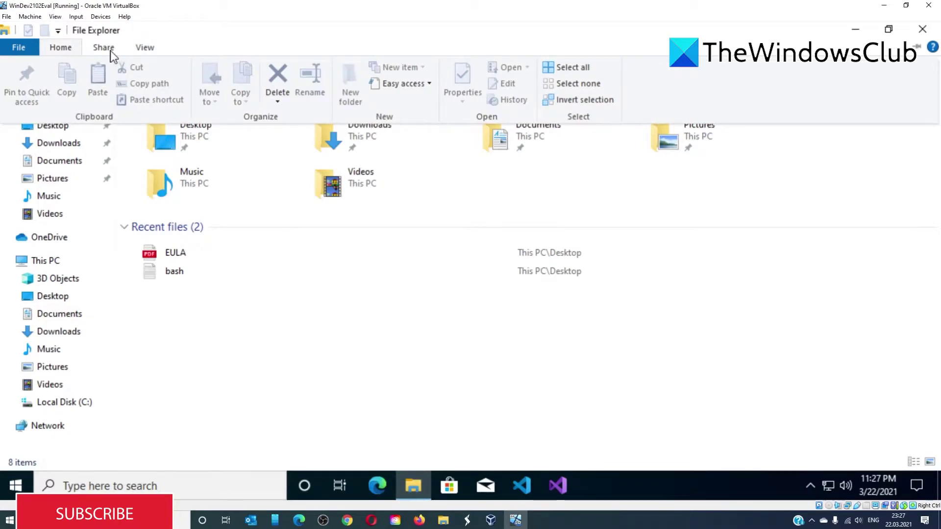
Step: Browse to C:\Windows\System32\GroupPolicy, which holds the Machine and User folders
left_click(30, 409)
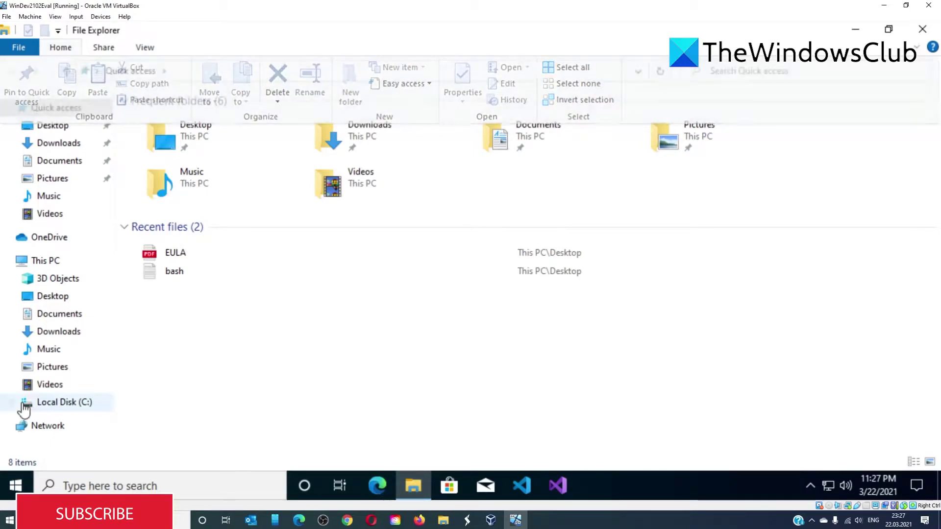
left_click(12, 403)
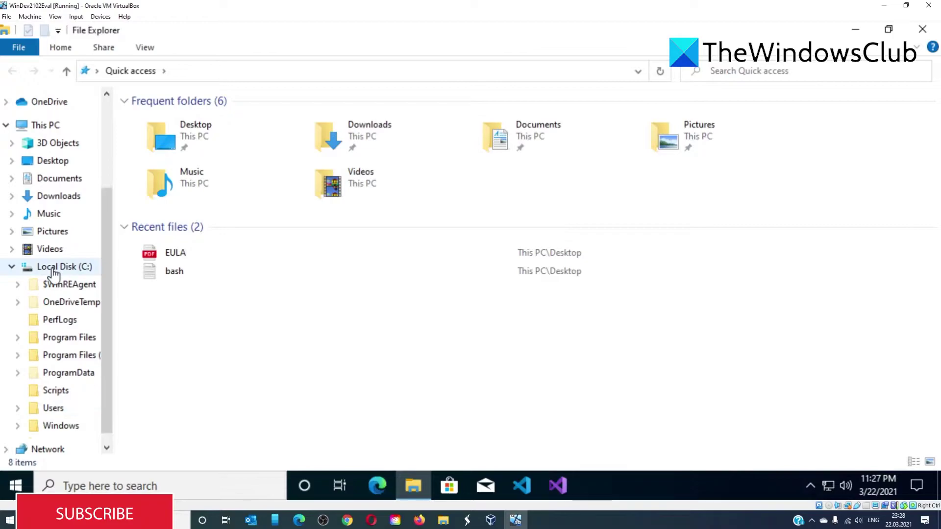
left_click(60, 427)
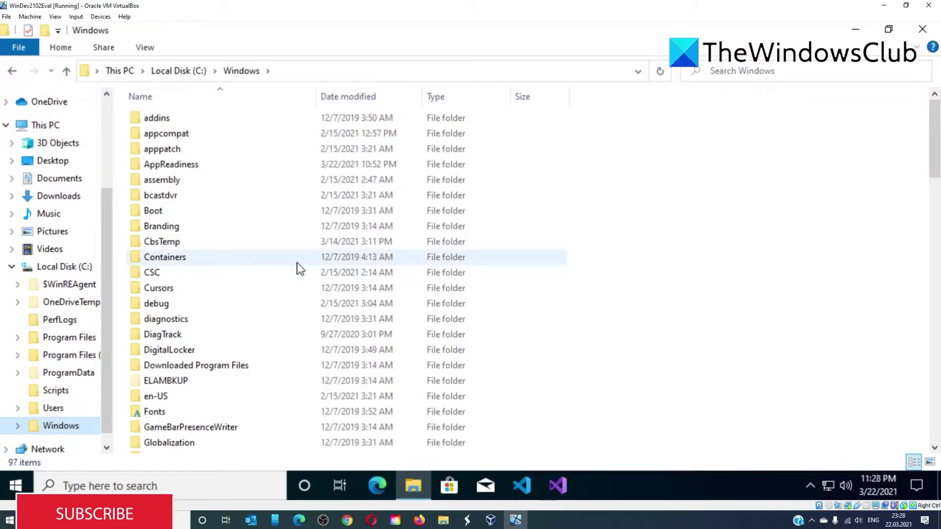
scroll(298, 268, "down", 4)
scroll(298, 269, "down", 5)
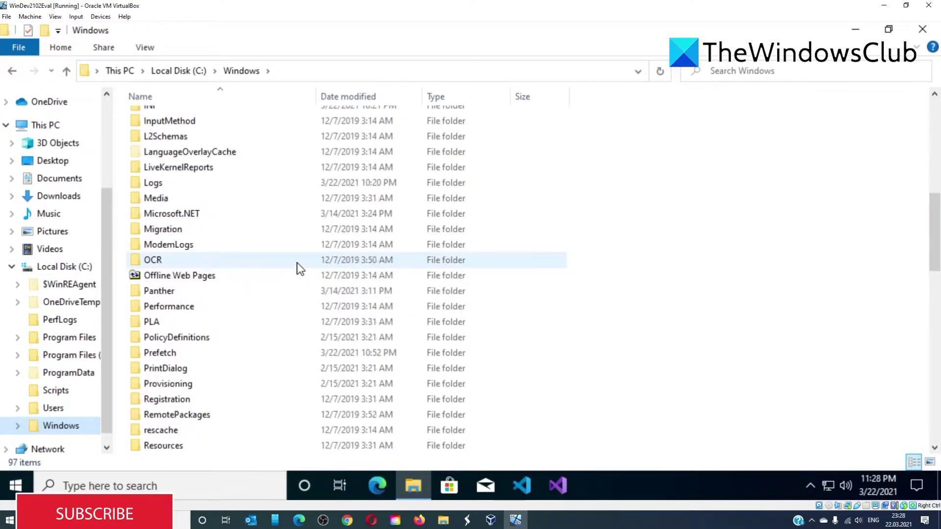
scroll(298, 268, "down", 6)
left_click(248, 403)
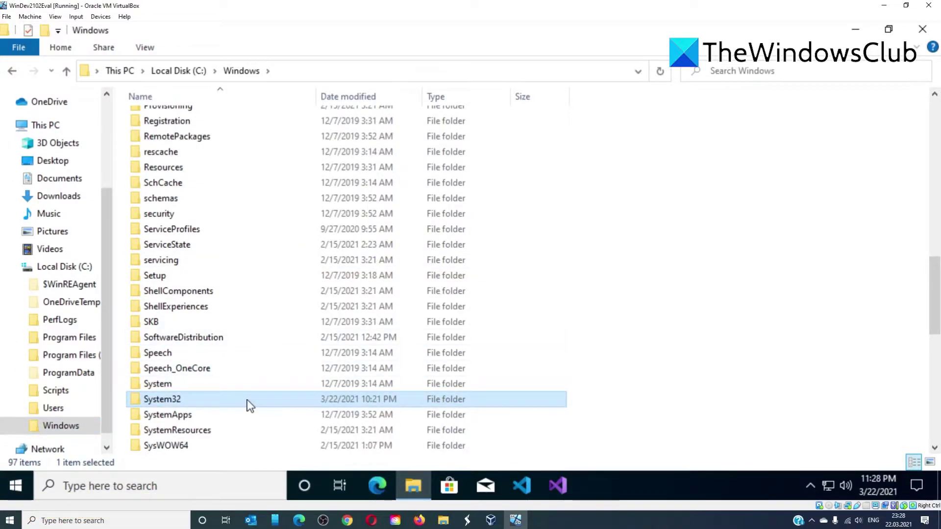
double_click(248, 404)
scroll(248, 404, "down", 1)
scroll(248, 404, "down", 4)
scroll(248, 403, "down", 1)
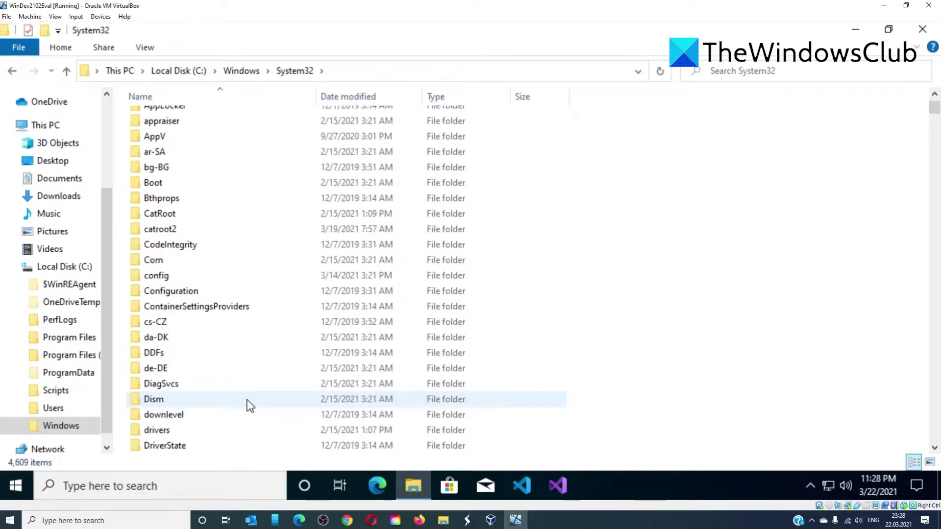
scroll(247, 404, "down", 4)
scroll(247, 404, "down", 5)
scroll(247, 404, "down", 5)
scroll(247, 403, "down", 2)
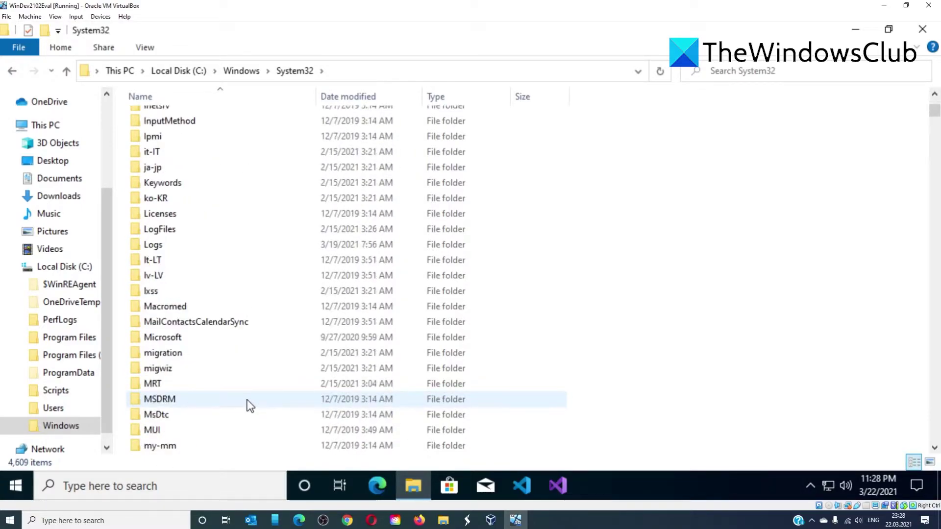
scroll(247, 404, "up", 1)
double_click(198, 246)
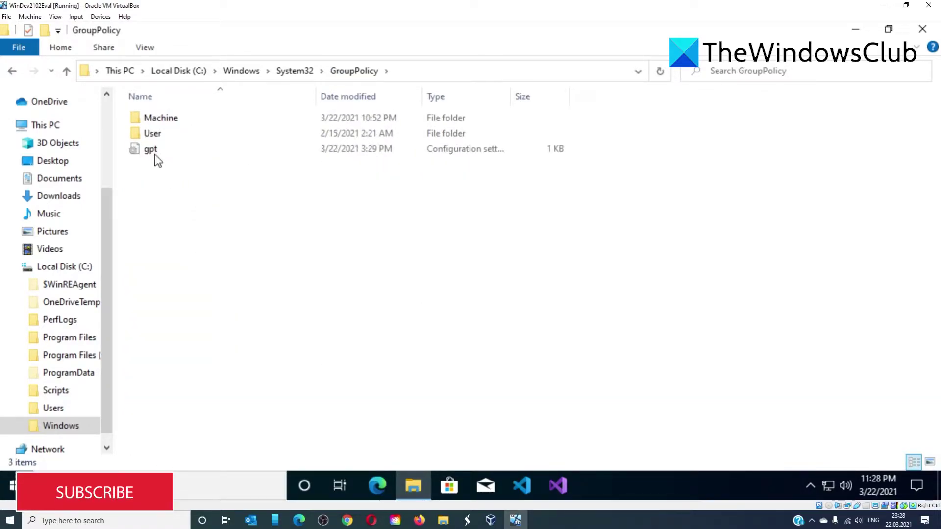
Step: Rename the Machine folder in GroupPolicy to 'machine.old' from its right-click menu
left_click(153, 123)
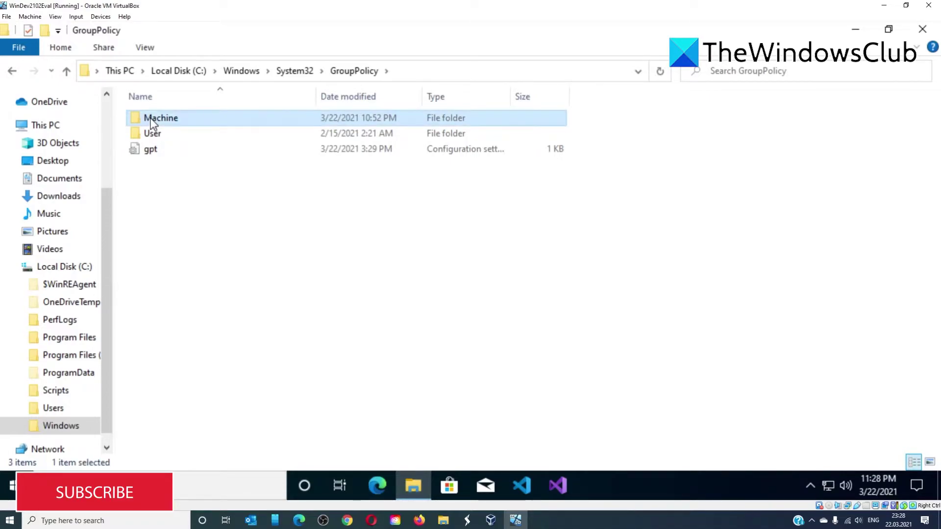
right_click(153, 124)
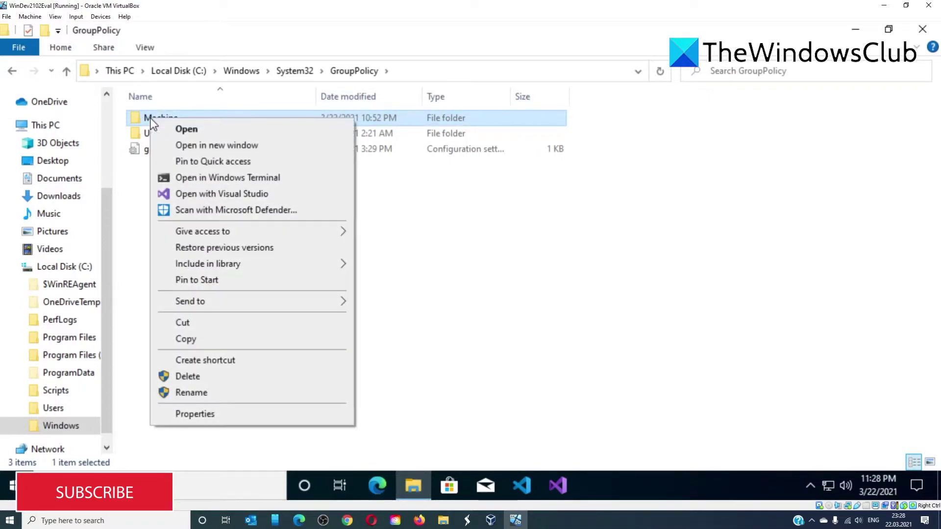
left_click(197, 396)
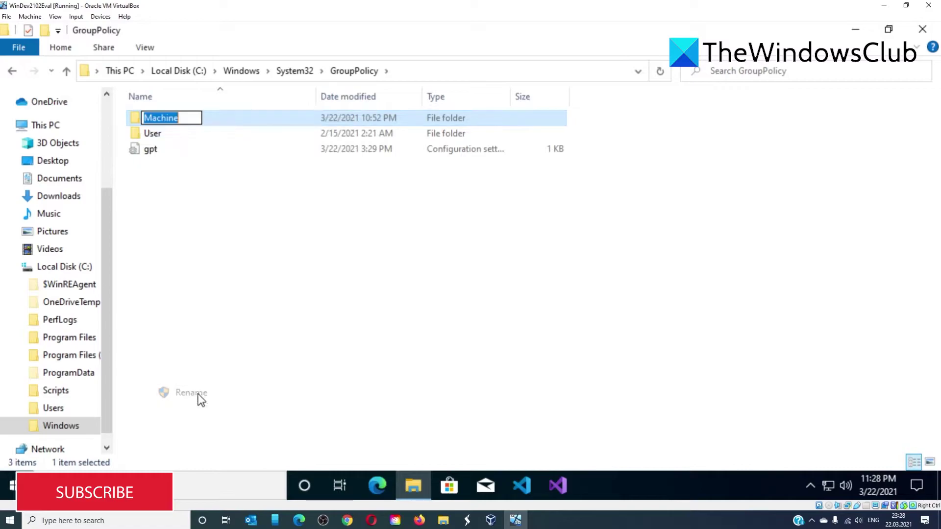
type("m")
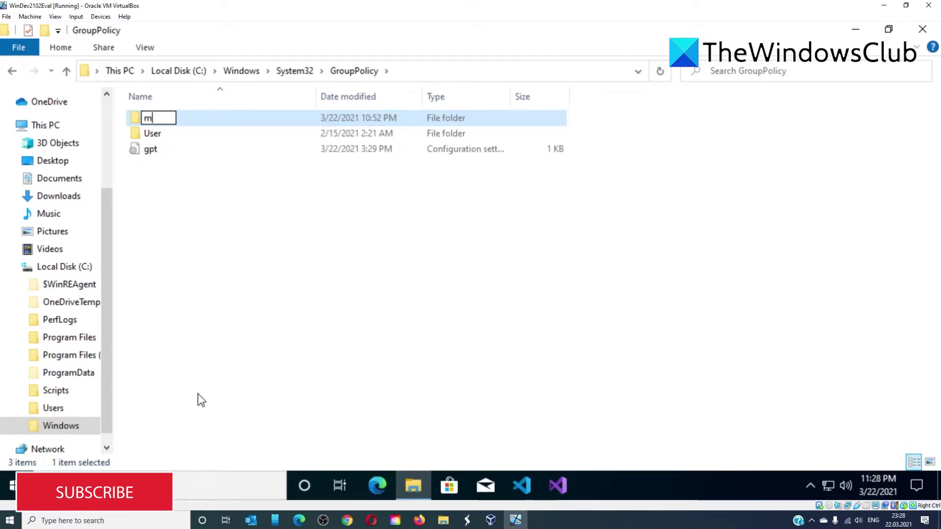
type("achine")
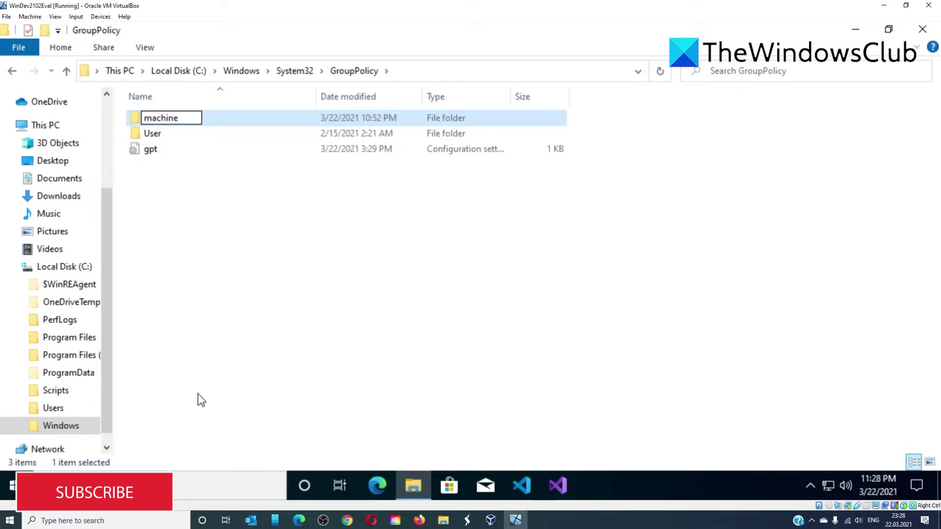
type(".old")
key("Return")
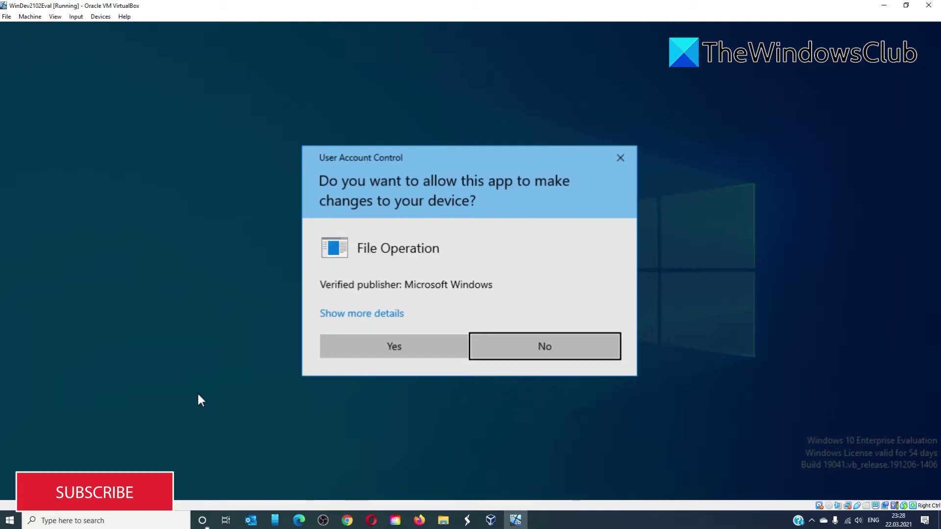
Step: Approve the UAC prompt for the machine.old rename and minimize File Explorer
left_click(382, 353)
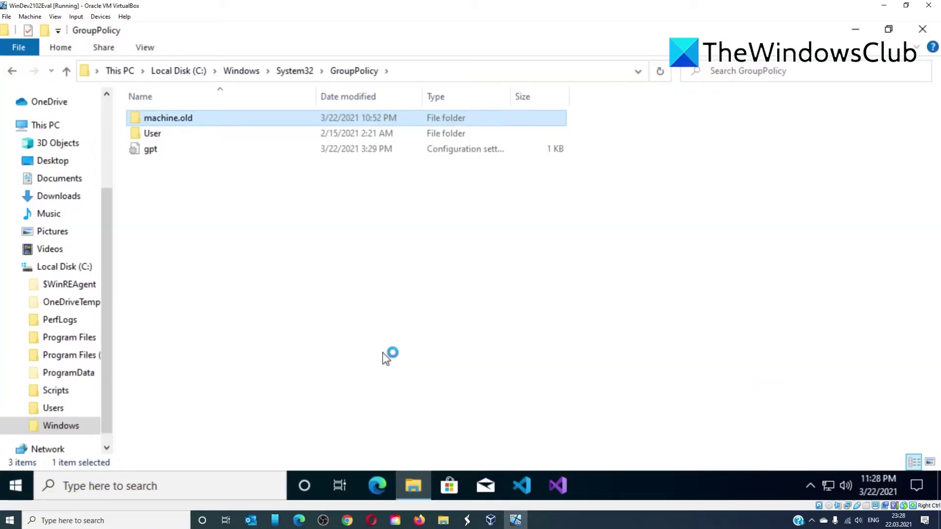
left_click(855, 29)
Step: Launch 'Edit group policy' from a Windows search for 'gp'
left_click(136, 486)
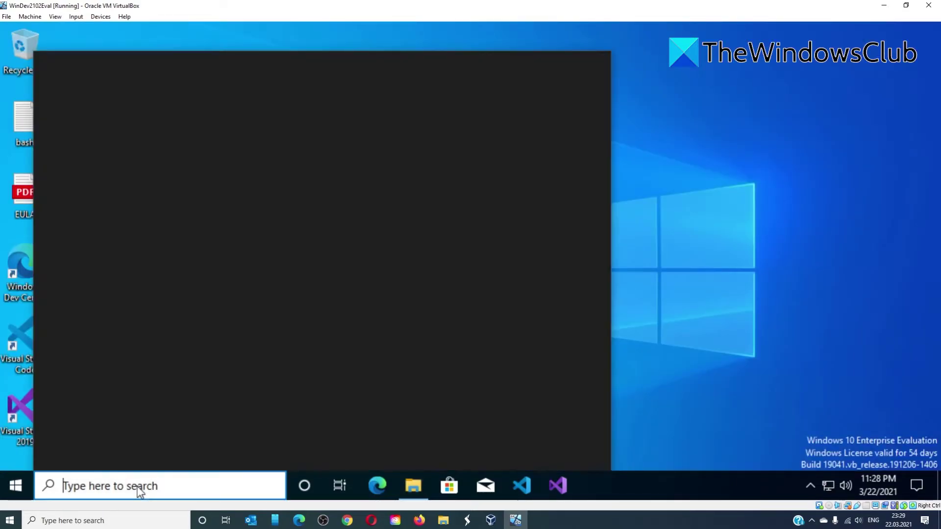
type("gp")
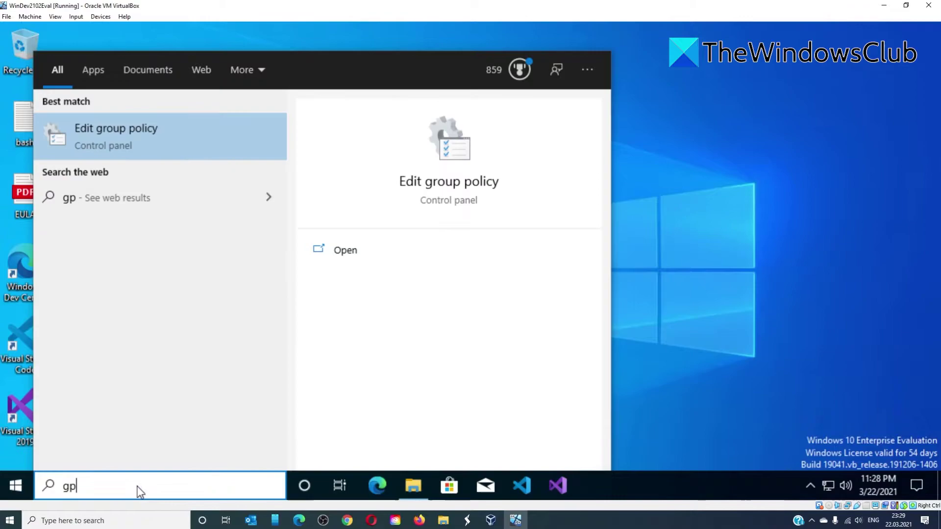
left_click(432, 189)
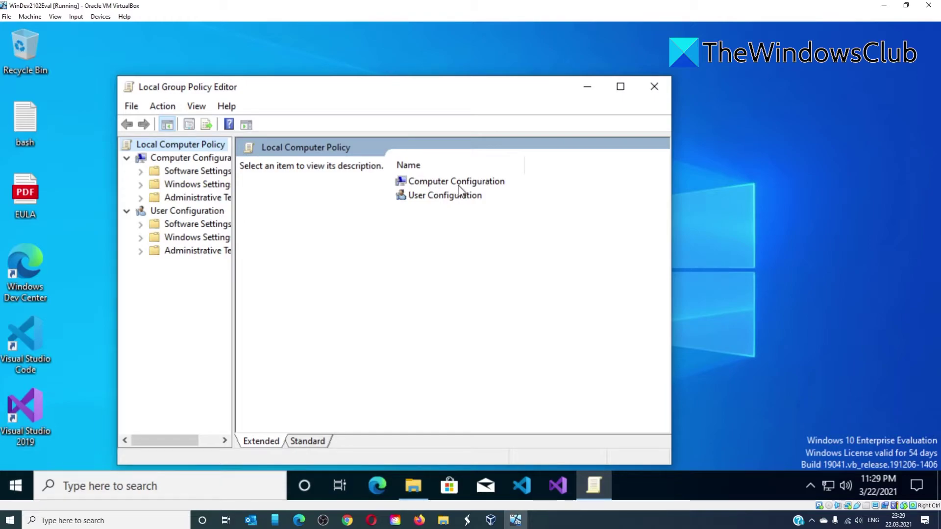
left_click(413, 478)
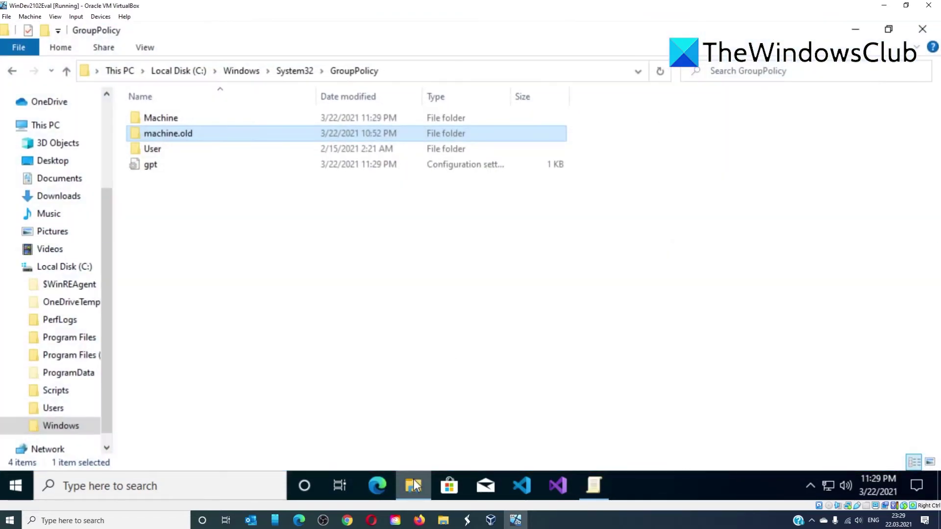